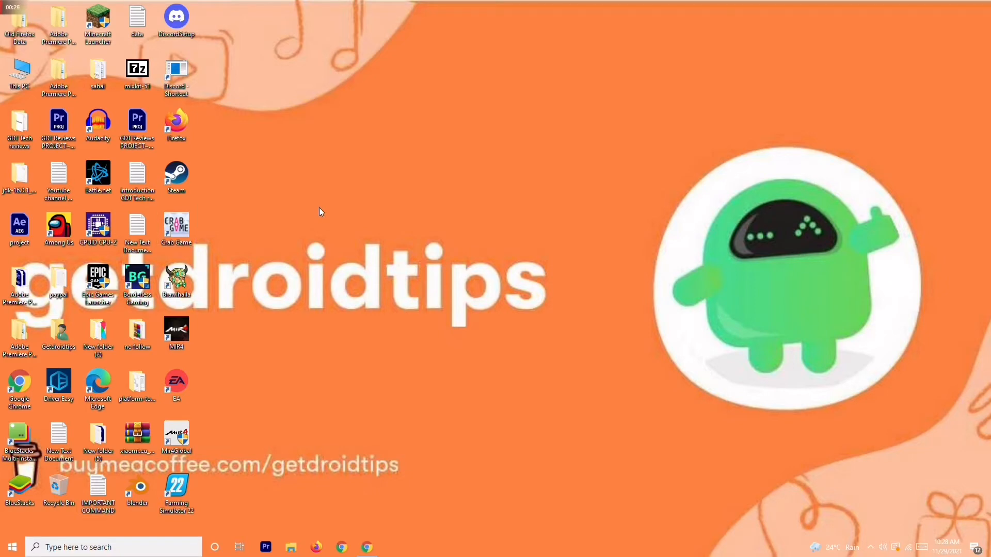
Step: Browse Local Disk (C:) > Program Files (x86) in File Explorer, then close it
{"action": "double_click", "coordinate": [20, 73]}
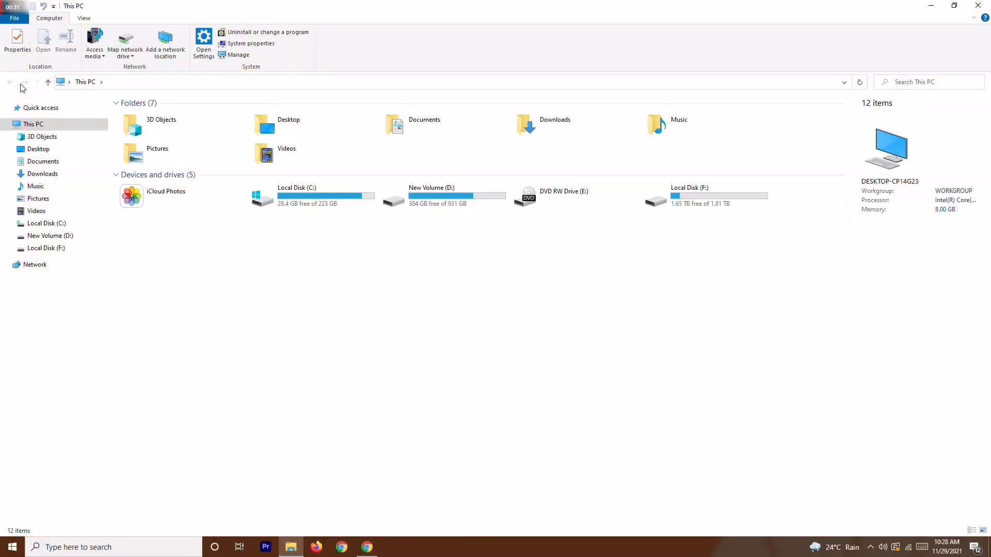
{"action": "left_click", "coordinate": [313, 204]}
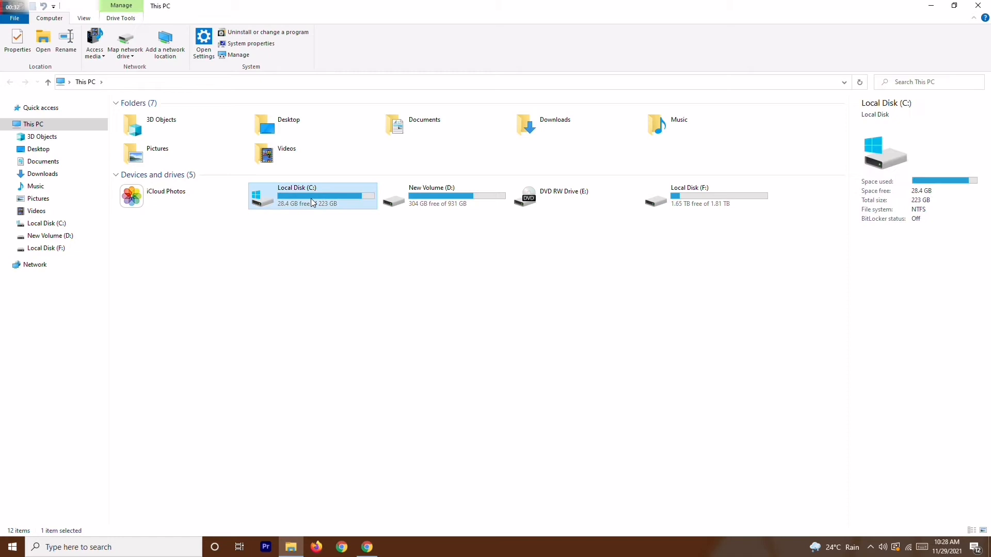
{"action": "double_click", "coordinate": [313, 204]}
{"action": "double_click", "coordinate": [173, 269]}
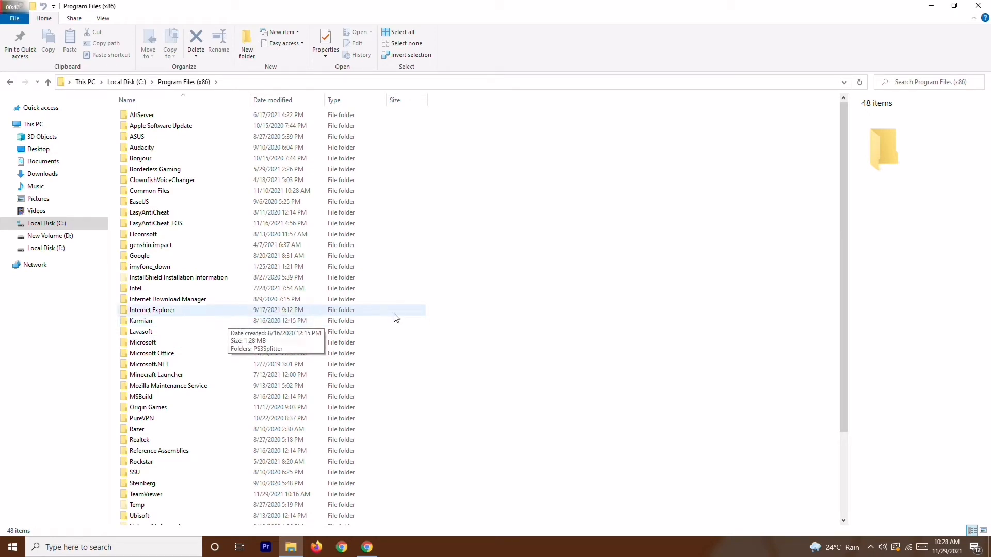
{"action": "left_click", "coordinate": [976, 6]}
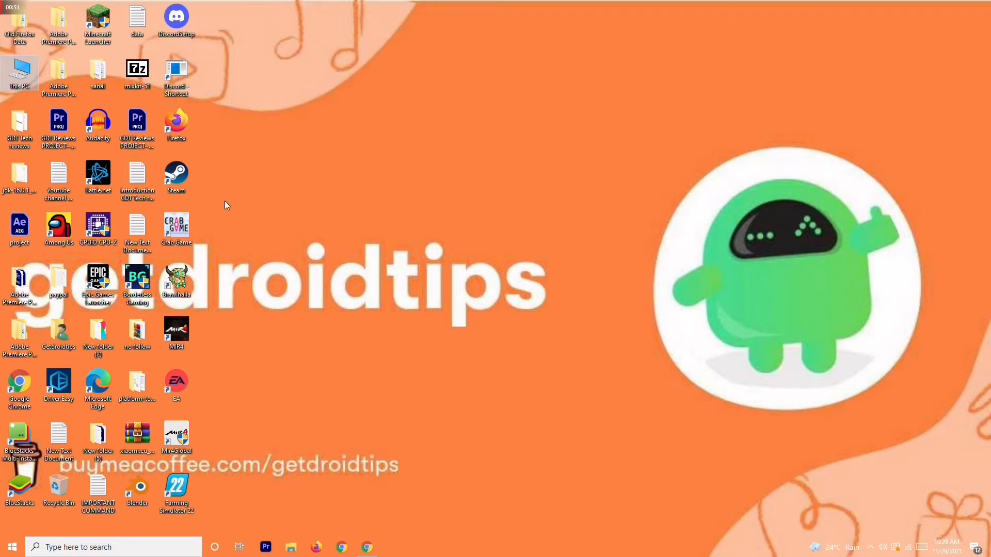
Step: Show This PC's system Properties (About page) from the desktop
{"action": "right_click", "coordinate": [25, 88]}
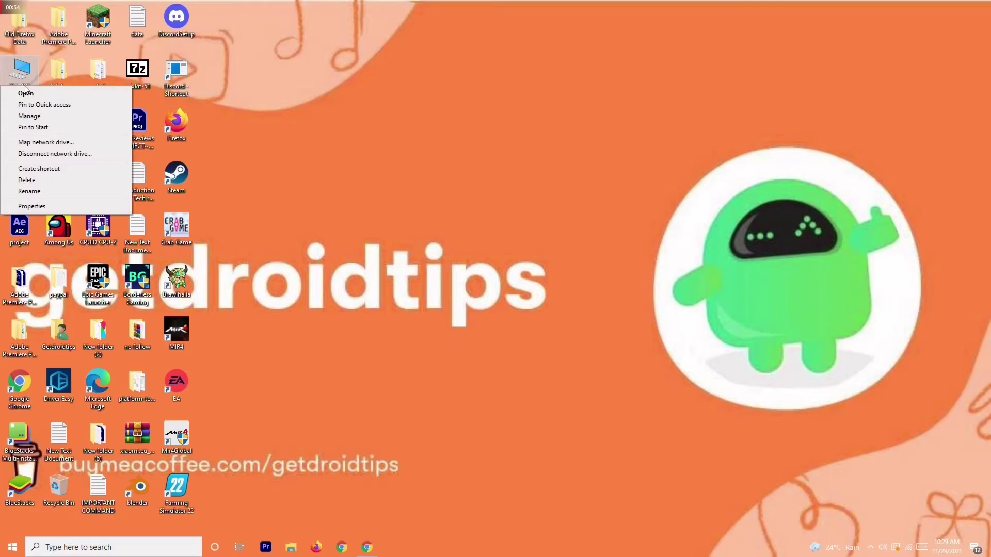
{"action": "left_click", "coordinate": [51, 208]}
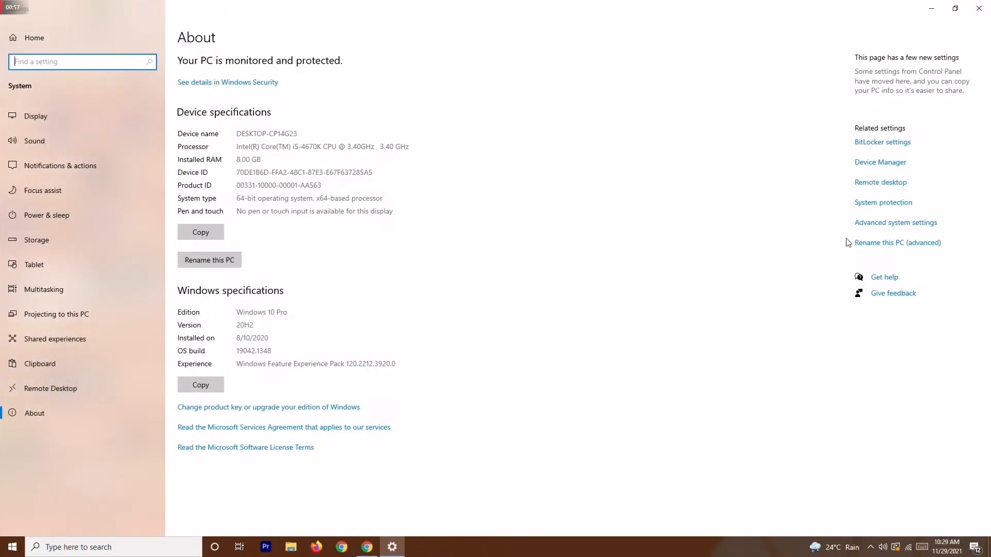
Step: In Device Manager, have Windows search automatically for an AMD Radeon RX 5700 driver update
{"action": "left_click", "coordinate": [880, 163]}
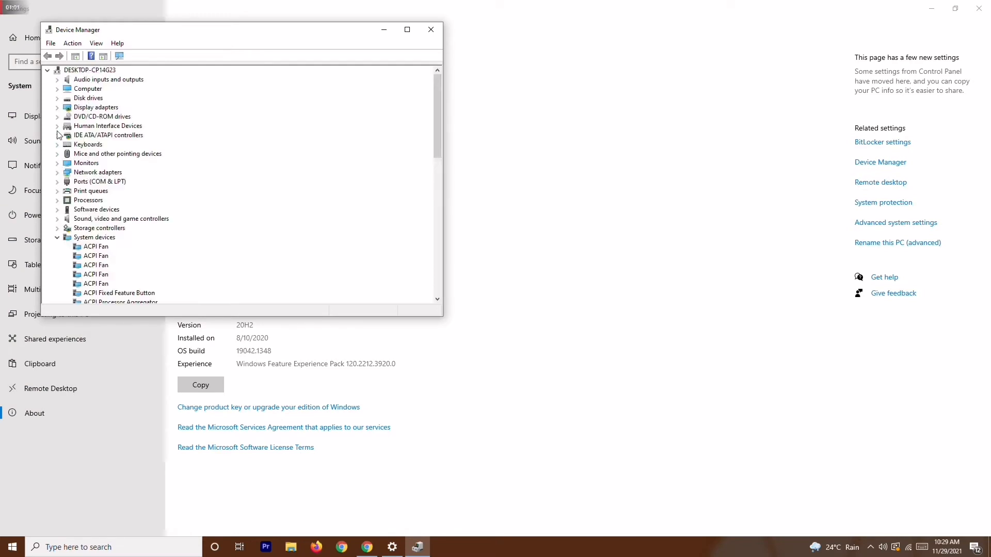
{"action": "left_click", "coordinate": [58, 107]}
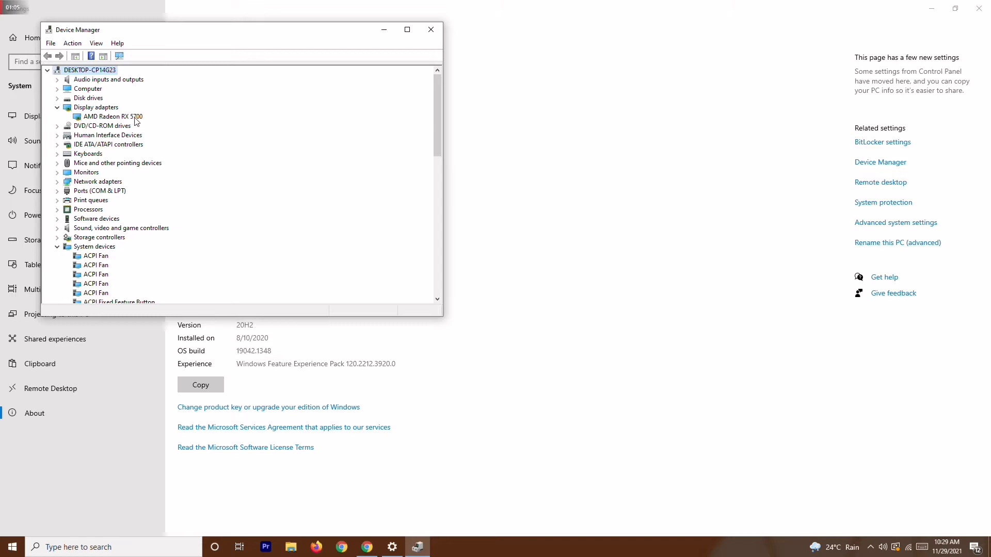
{"action": "right_click", "coordinate": [125, 116]}
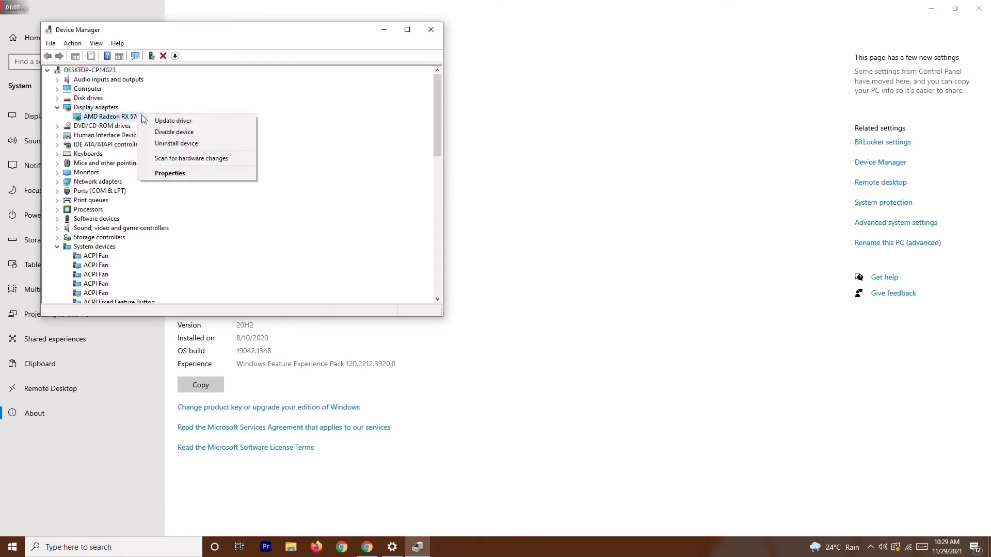
{"action": "left_click", "coordinate": [153, 120]}
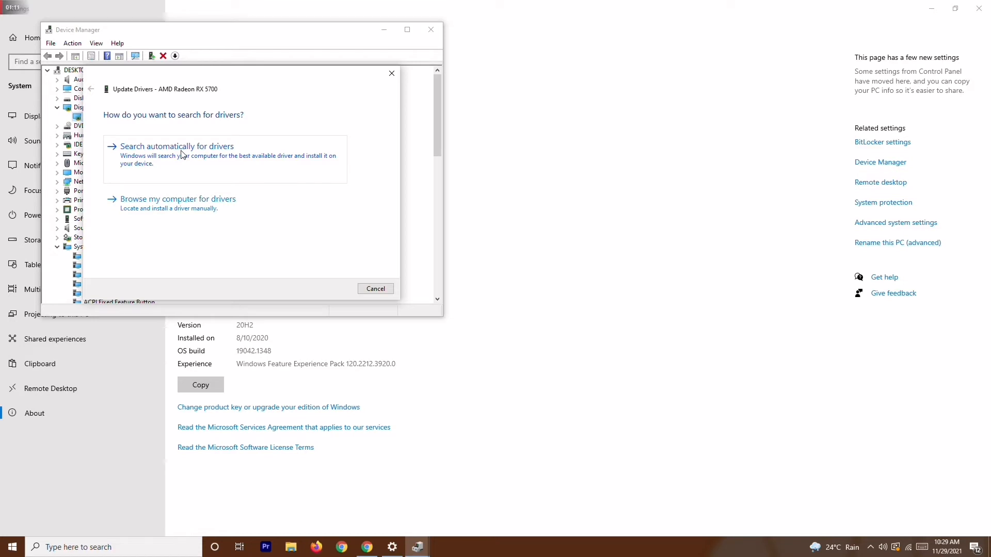
{"action": "left_click", "coordinate": [183, 156]}
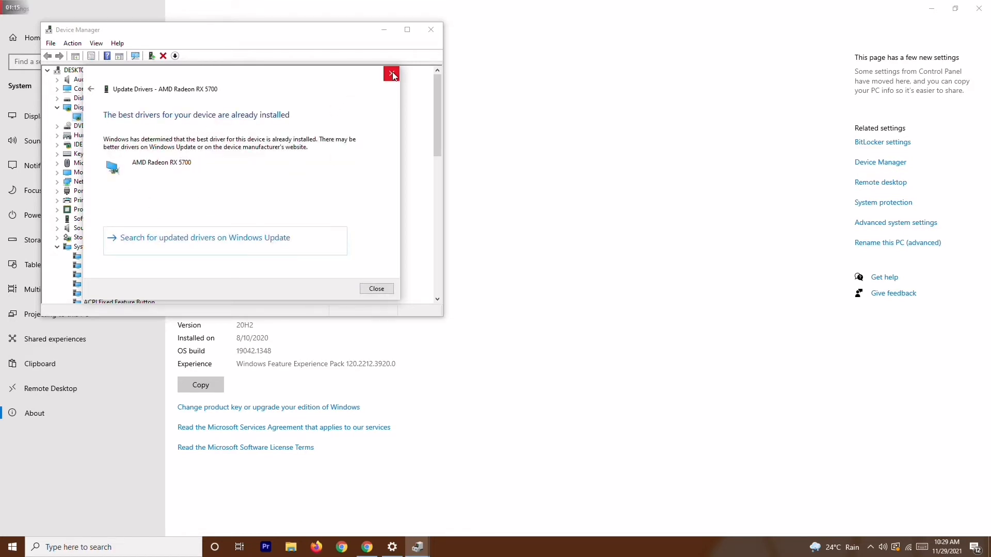
Step: Dismiss the best-driver-already-installed result and close Device Manager and the About page
{"action": "left_click", "coordinate": [392, 74]}
{"action": "left_click", "coordinate": [431, 29]}
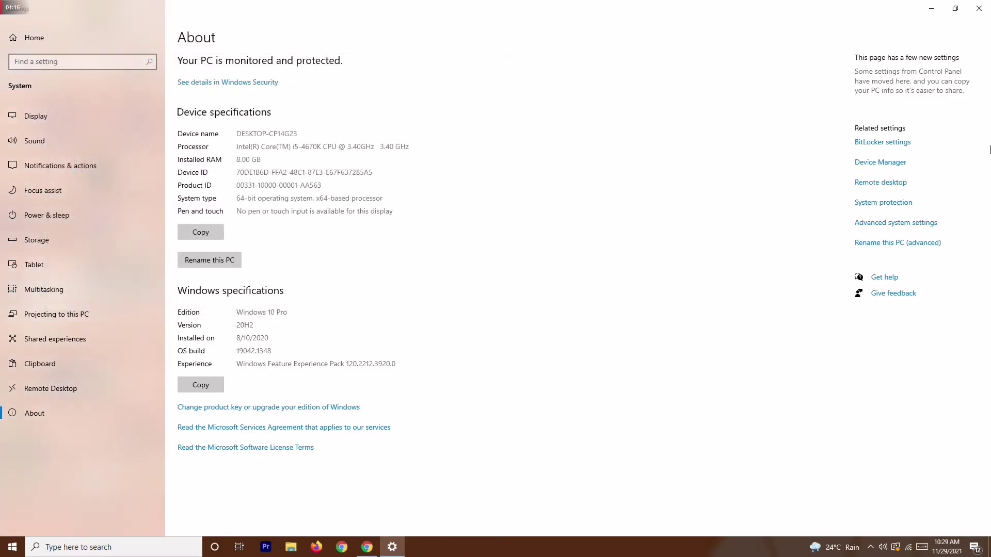
{"action": "left_click", "coordinate": [979, 8]}
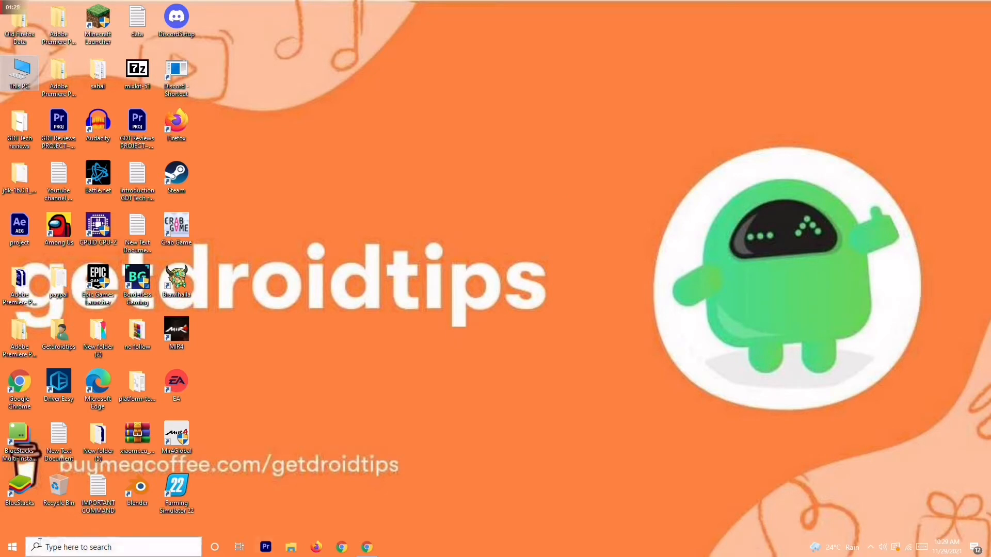
Step: Reach Virus & threat protection via Settings > Update & Security > Windows Security
{"action": "left_click", "coordinate": [116, 548]}
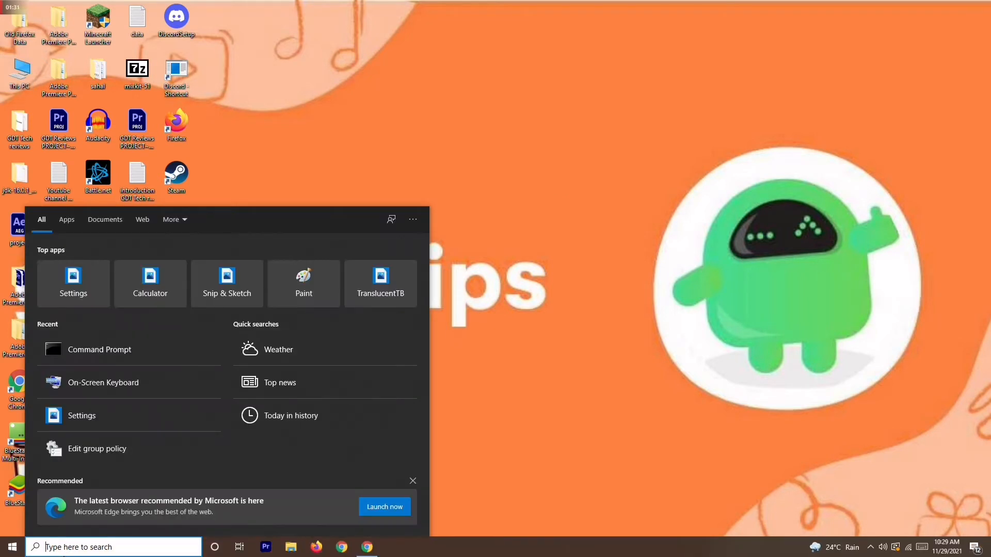
{"action": "left_click", "coordinate": [83, 415]}
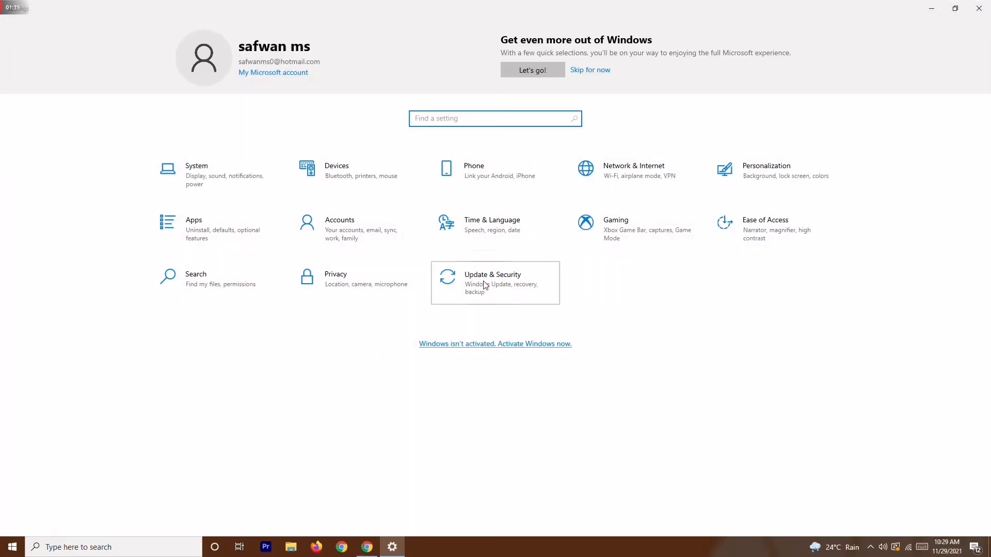
{"action": "left_click", "coordinate": [487, 283]}
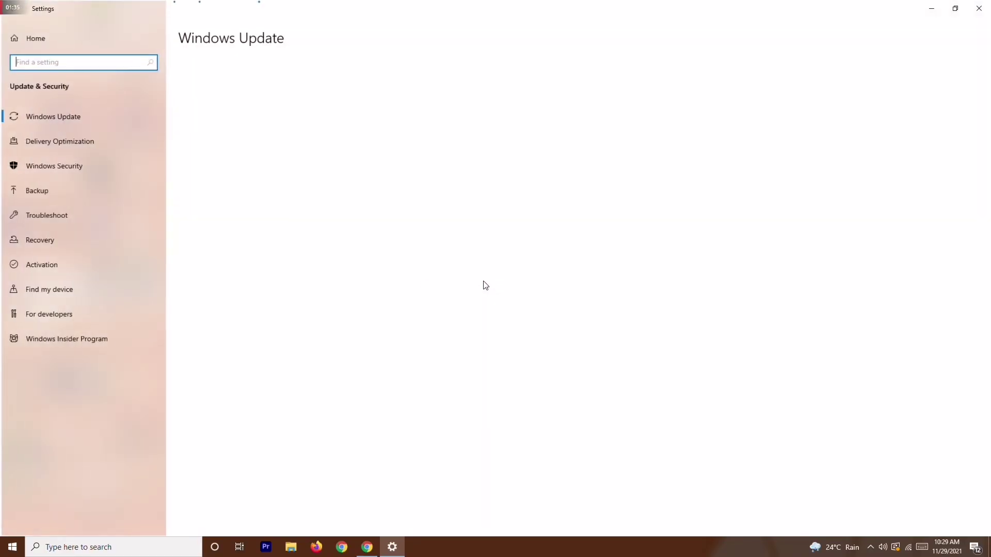
{"action": "left_click", "coordinate": [52, 167]}
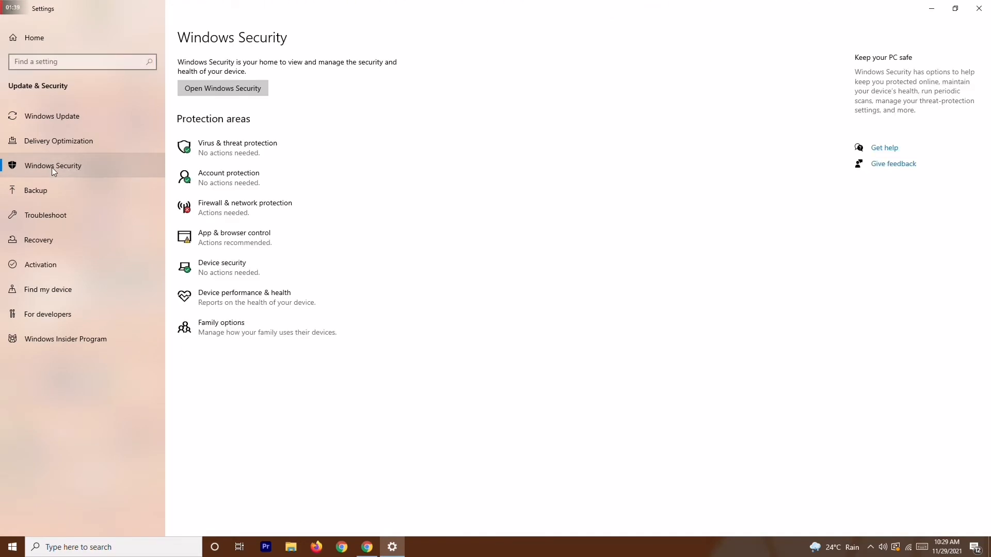
{"action": "left_click", "coordinate": [241, 147]}
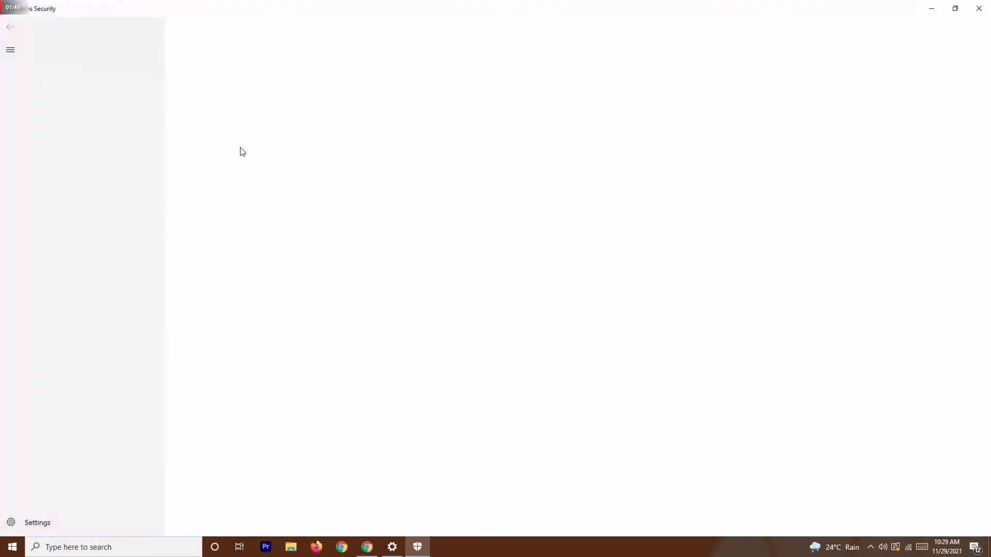
{"action": "scroll", "coordinate": [219, 364], "scroll_direction": "down", "scroll_amount": 2}
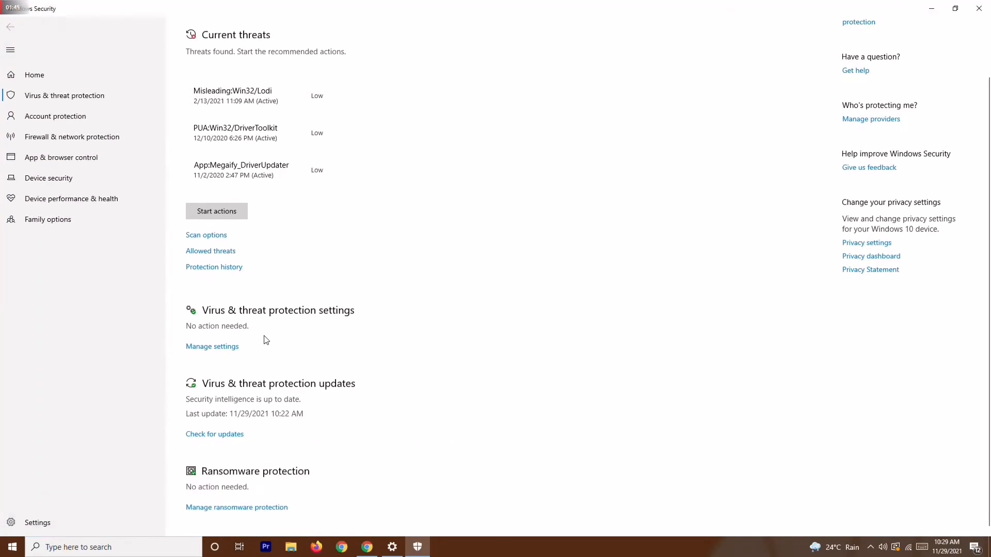
Step: Switch Defender real-time protection Off under Manage settings, confirming the UAC prompt
{"action": "left_click", "coordinate": [212, 344]}
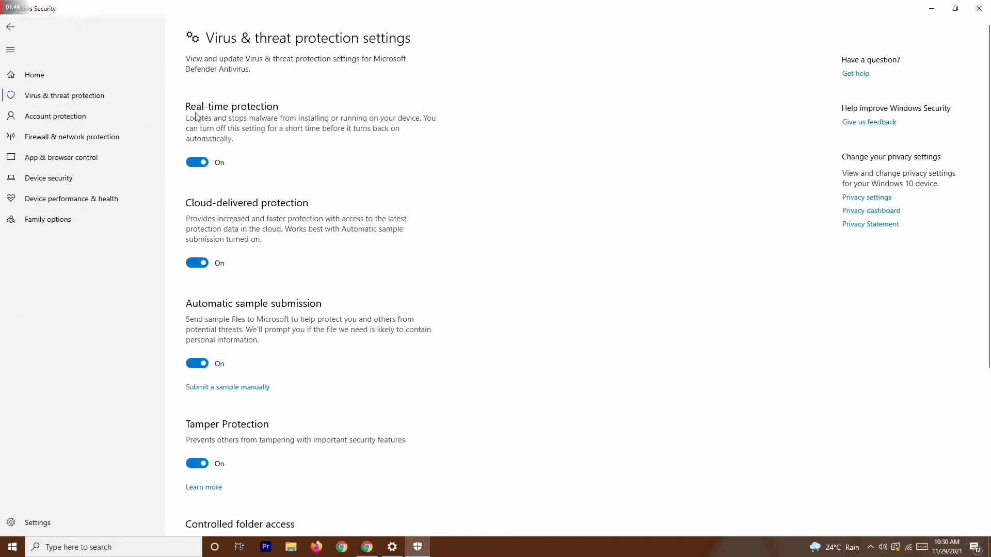
{"action": "left_click", "coordinate": [196, 162]}
{"action": "left_click", "coordinate": [439, 336]}
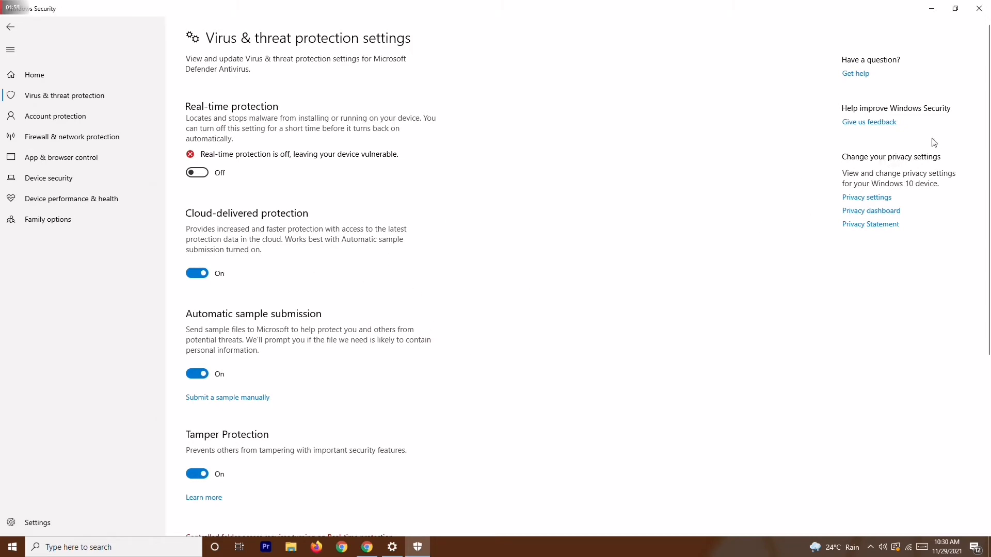
Step: Close Windows Security and Settings back to the desktop
{"action": "left_click", "coordinate": [980, 9]}
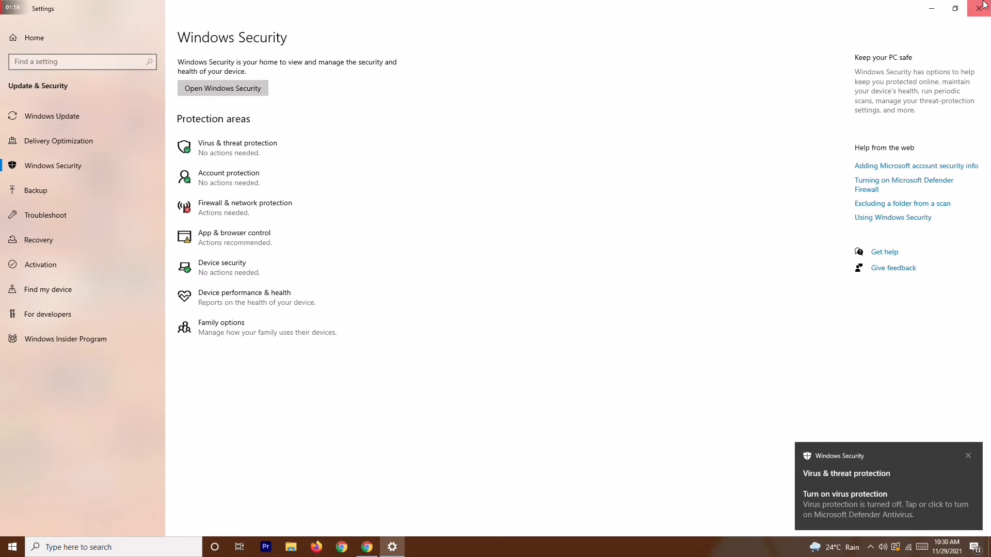
{"action": "left_click", "coordinate": [980, 10]}
{"action": "right_click", "coordinate": [290, 89]}
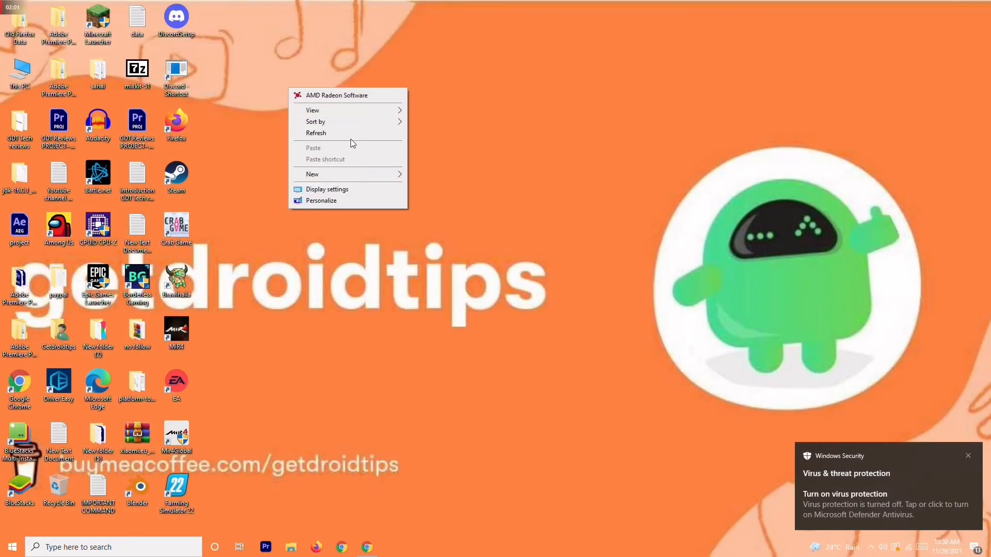
Step: Refresh the desktop and bring up the Battle.net shortcut's Compatibility properties
{"action": "left_click", "coordinate": [350, 133]}
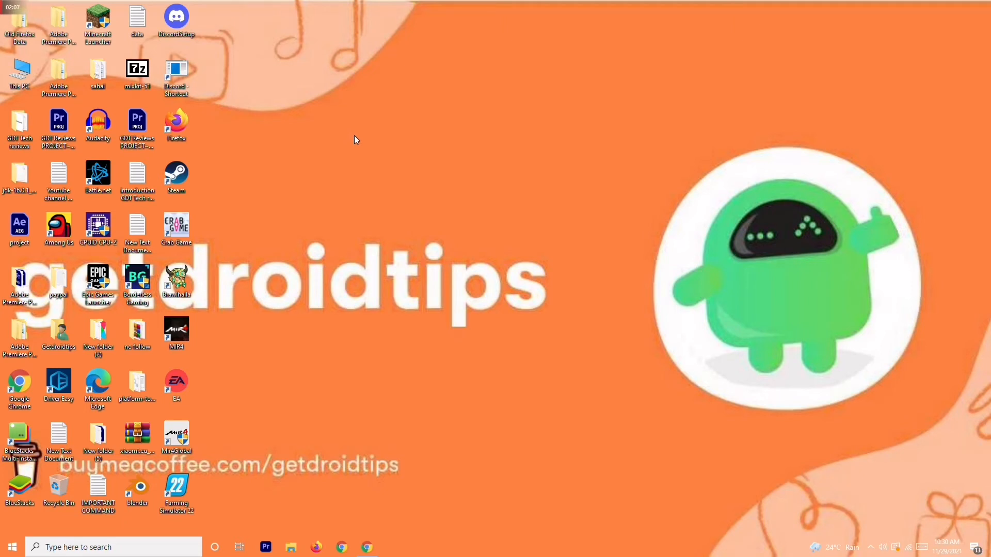
{"action": "right_click", "coordinate": [101, 186]}
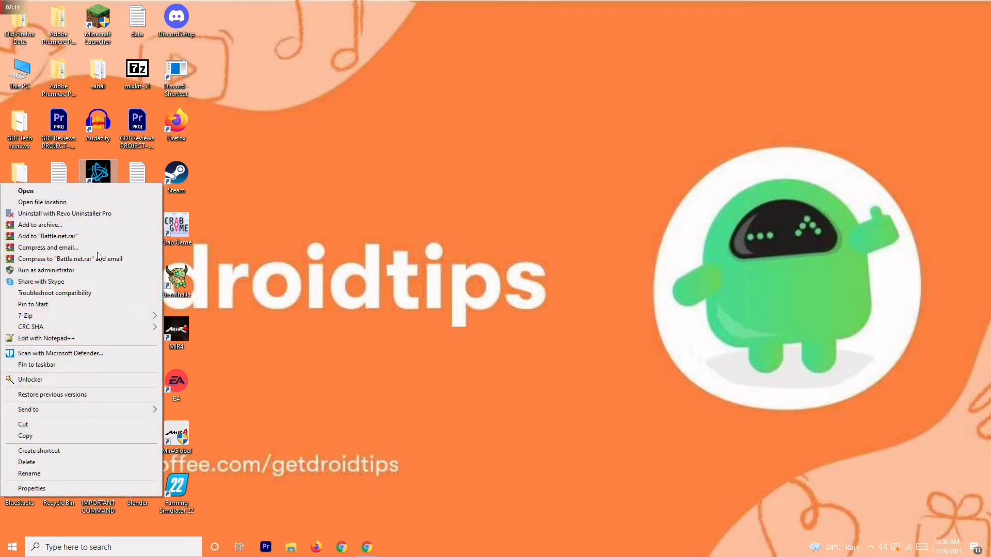
{"action": "left_click", "coordinate": [121, 487]}
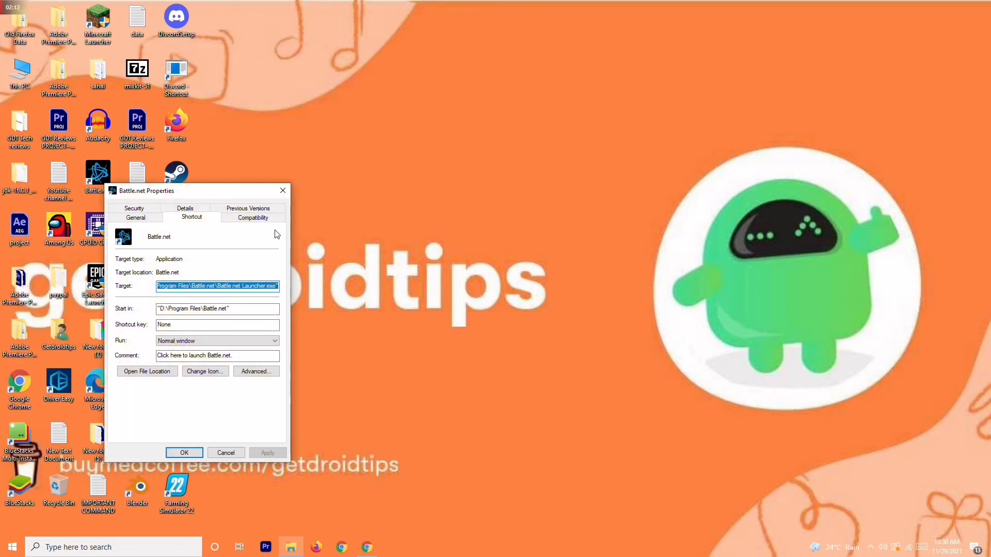
{"action": "left_click", "coordinate": [253, 218]}
{"action": "left_click_drag", "start_coordinate": [224, 190], "coordinate": [341, 78]}
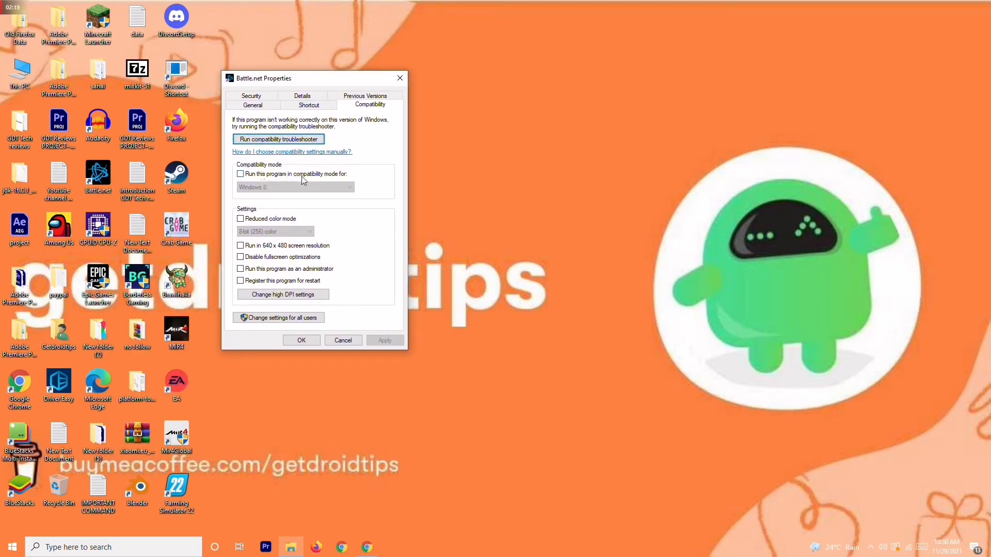
Step: Enable compatibility mode for Windows 7 on Battle.net and apply it
{"action": "left_click", "coordinate": [259, 177]}
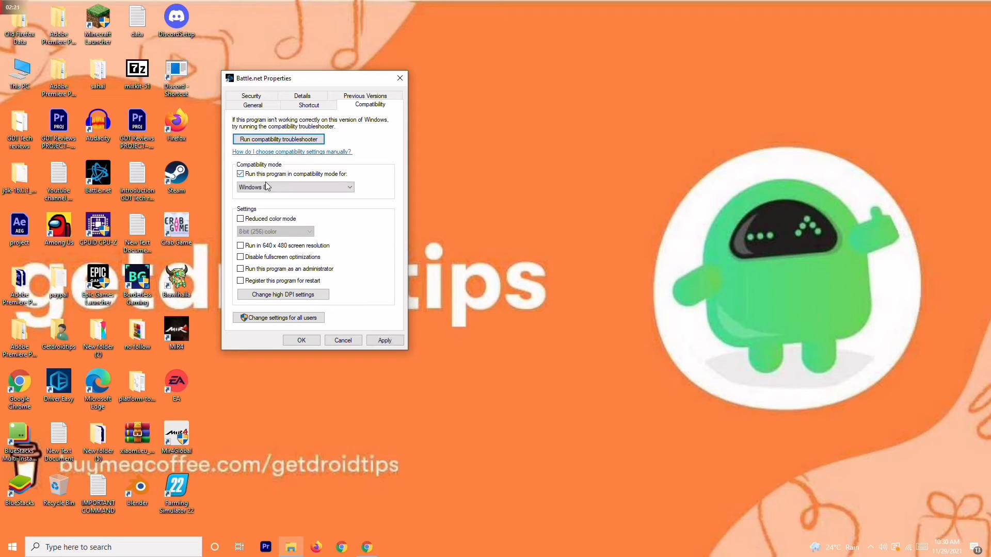
{"action": "left_click", "coordinate": [295, 187]}
{"action": "left_click", "coordinate": [272, 248]}
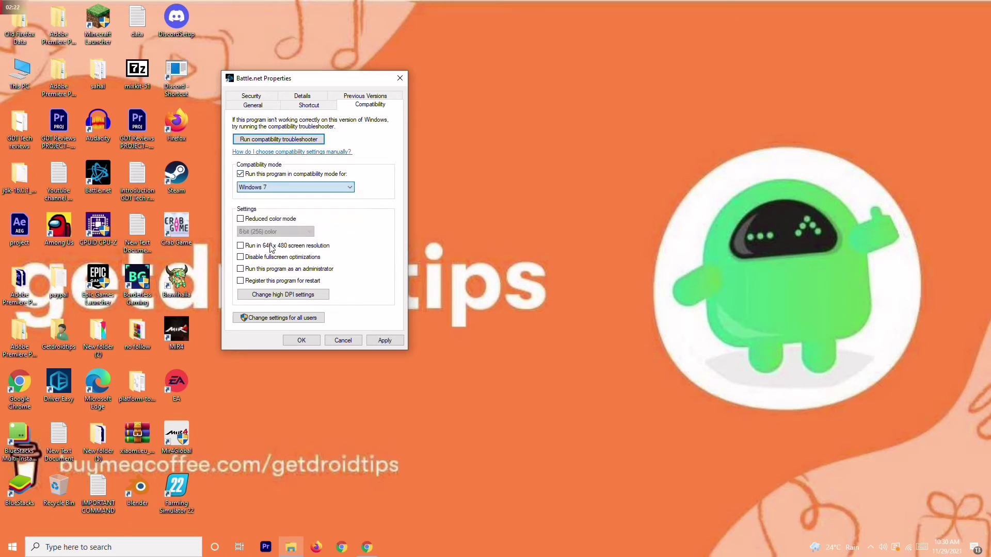
{"action": "left_click", "coordinate": [385, 340]}
{"action": "left_click", "coordinate": [301, 341]}
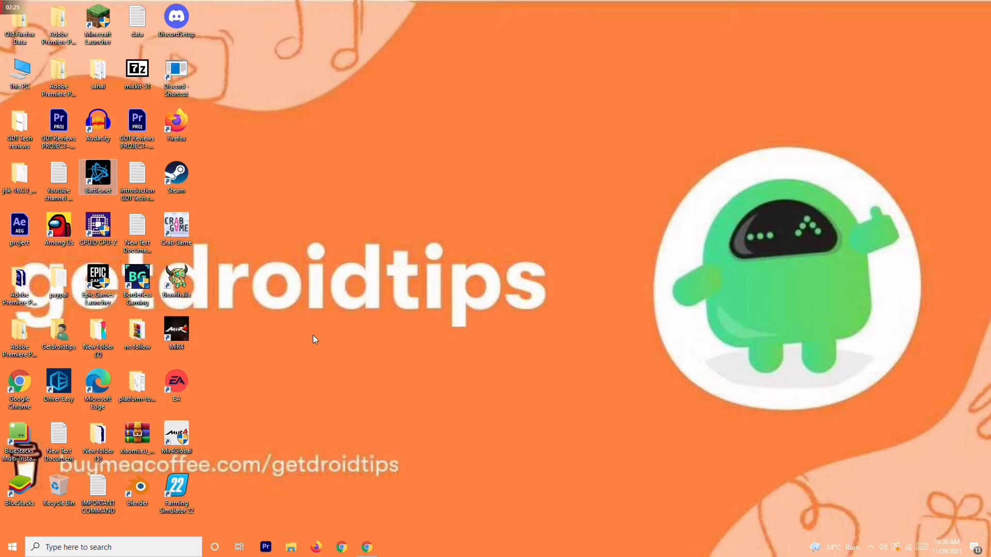
Step: Tick 'Run this program as an administrator' for the Battle.net shortcut and apply it
{"action": "right_click", "coordinate": [98, 177]}
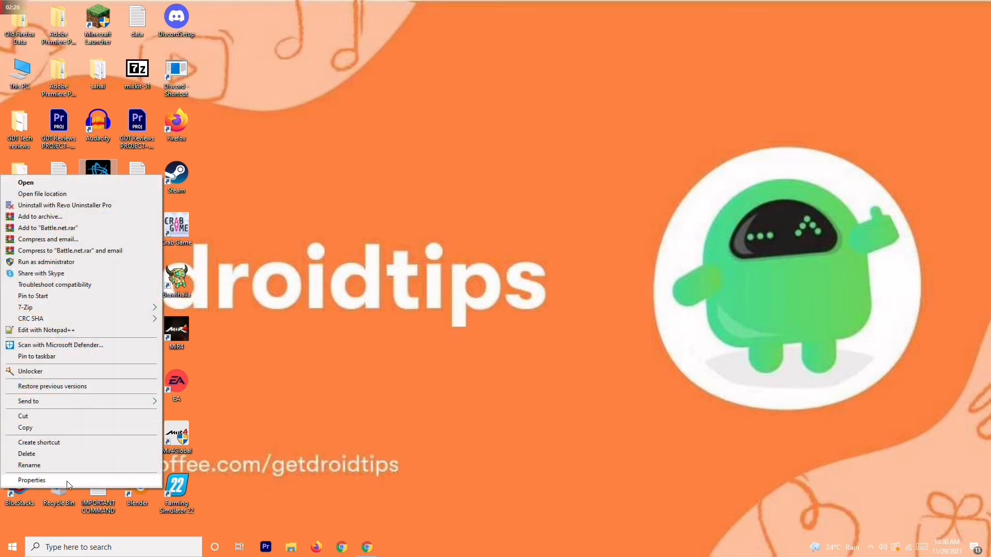
{"action": "left_click", "coordinate": [32, 480]}
{"action": "left_click", "coordinate": [255, 209]}
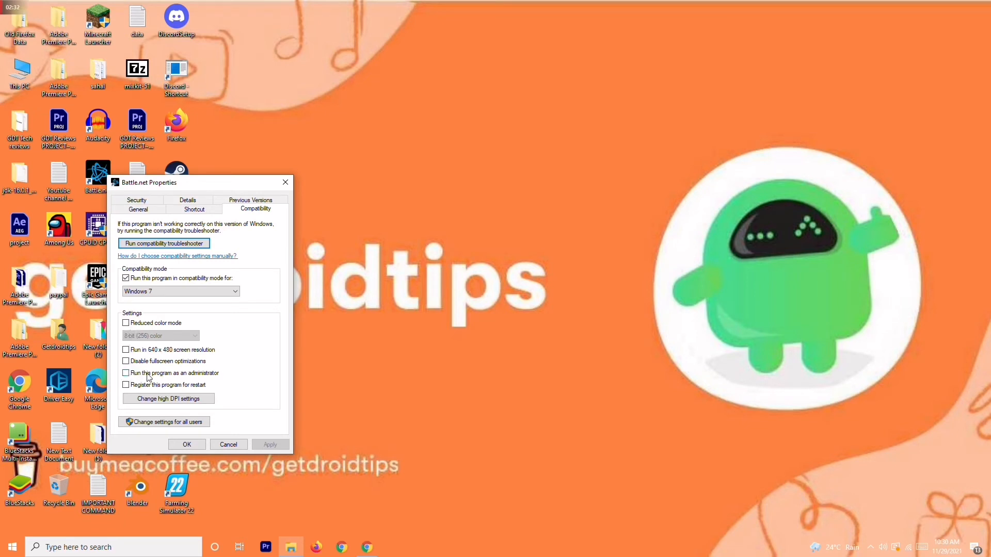
{"action": "left_click", "coordinate": [126, 373]}
{"action": "left_click", "coordinate": [269, 444]}
{"action": "left_click", "coordinate": [192, 443]}
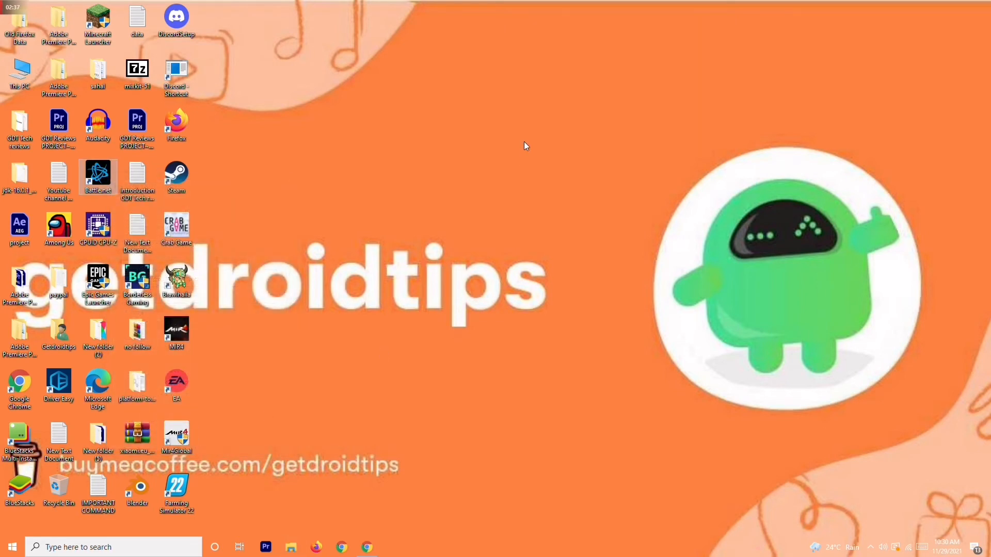
{"action": "right_click", "coordinate": [404, 141]}
{"action": "left_click", "coordinate": [468, 186]}
{"action": "right_click", "coordinate": [411, 551]}
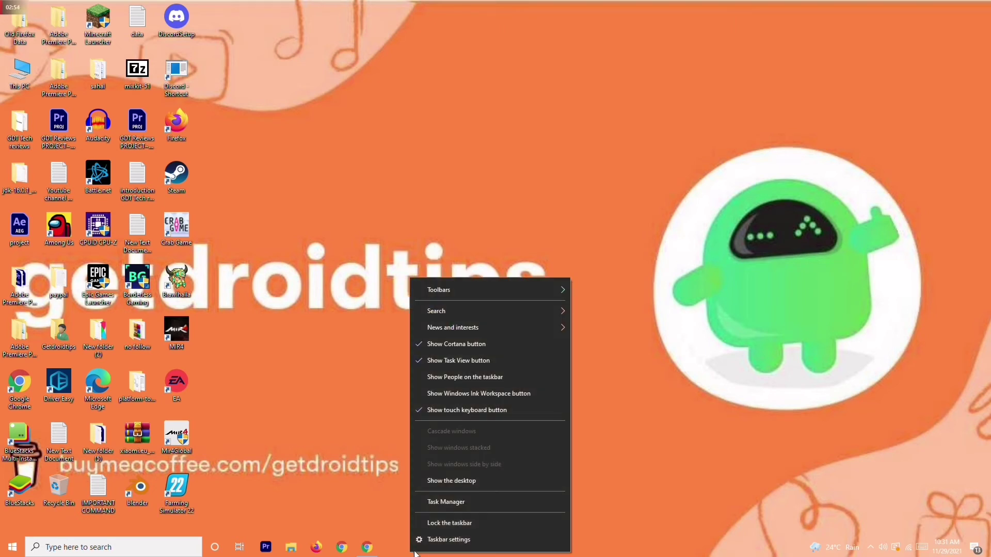
{"action": "left_click", "coordinate": [466, 506]}
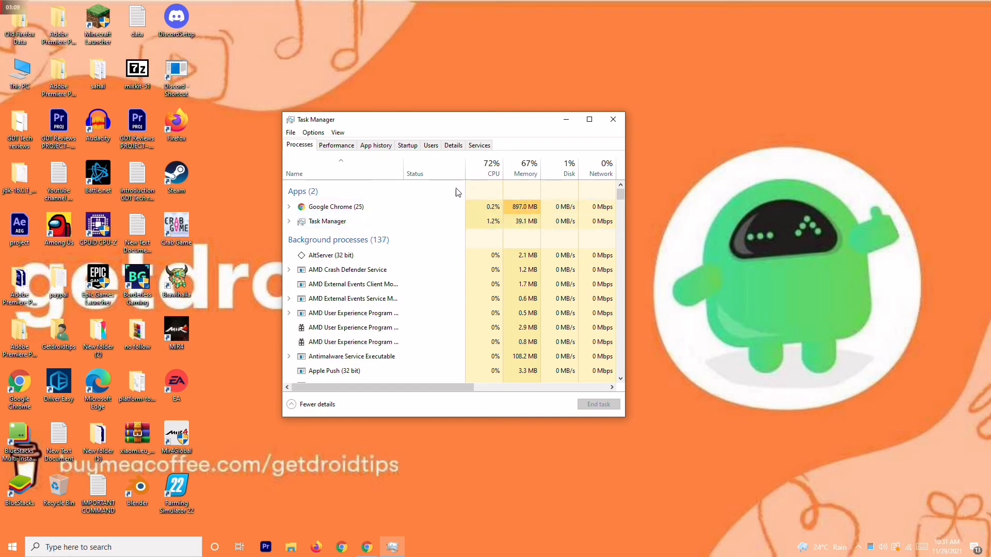
{"action": "left_click", "coordinate": [610, 119]}
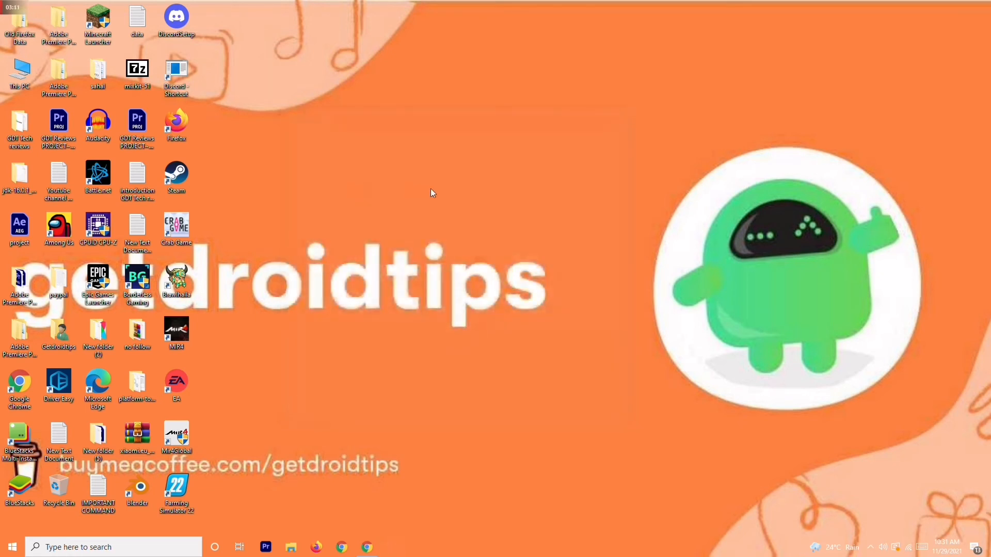